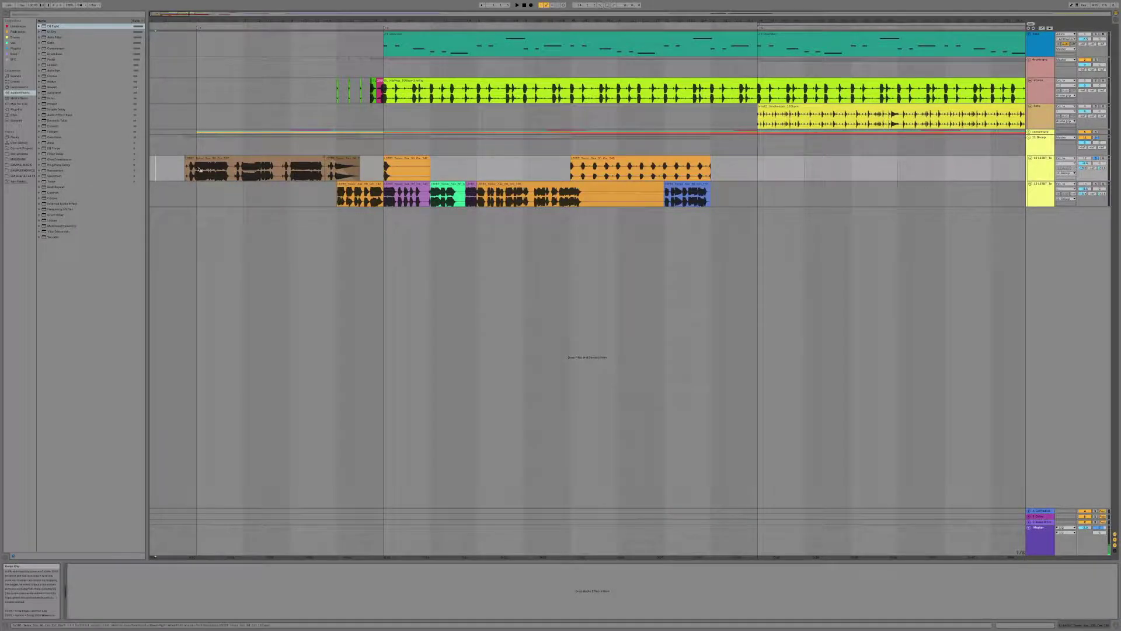
- During playback, audition tenor sax clip 157, then lower-track clips 142, 143 and the green clip
click(203, 161)
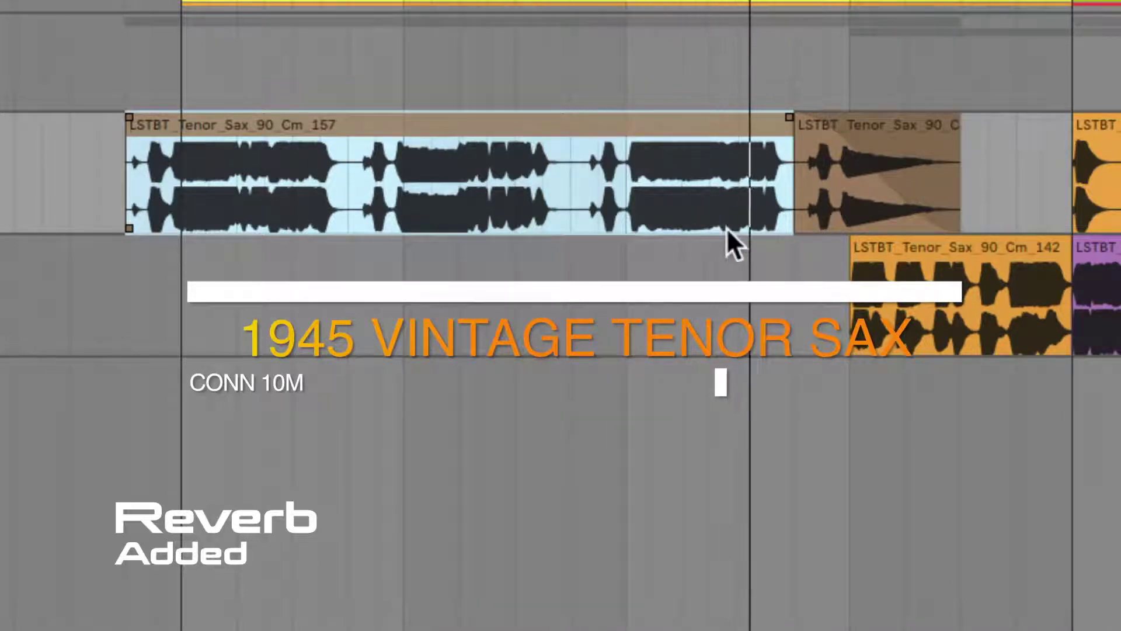
scroll(800, 259, right, 3)
scroll(770, 258, right, 8)
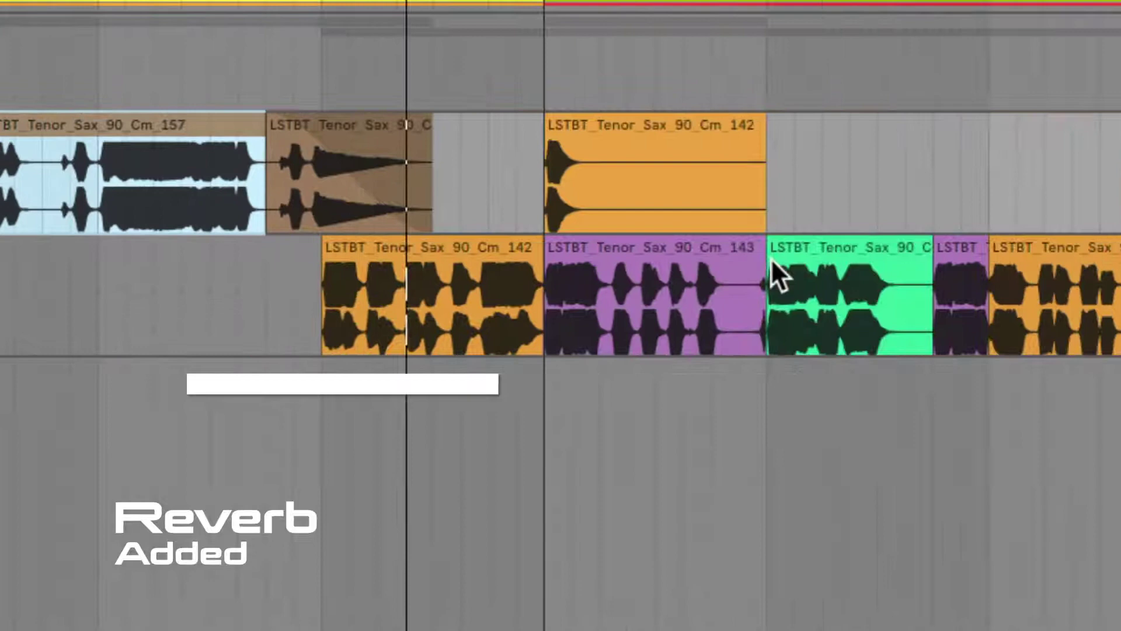
click(492, 257)
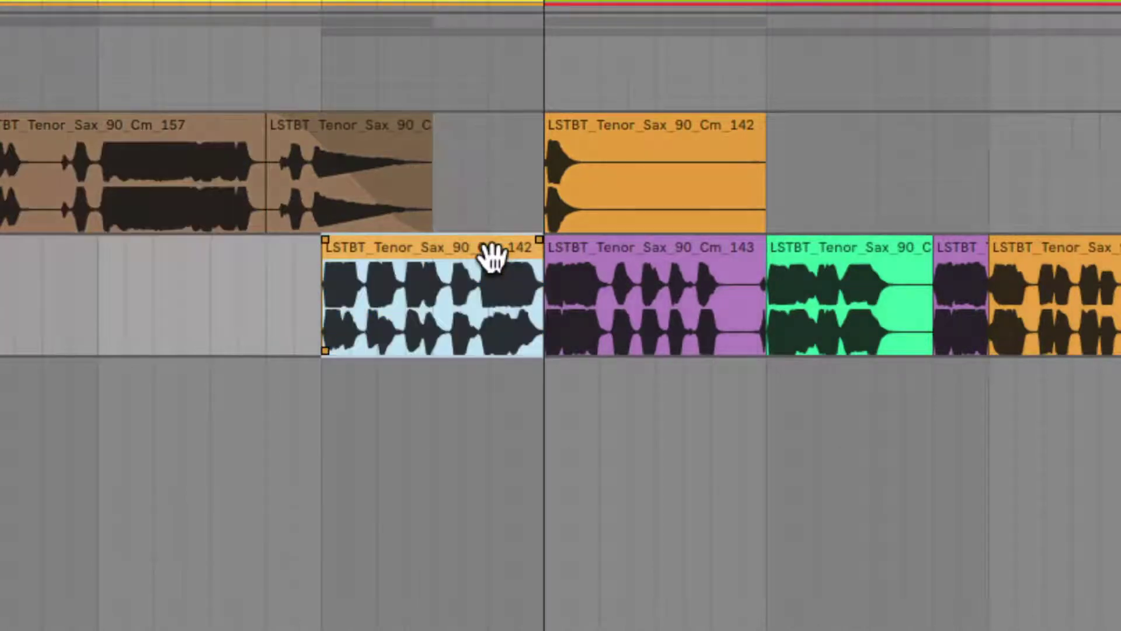
scroll(454, 267, right, 6)
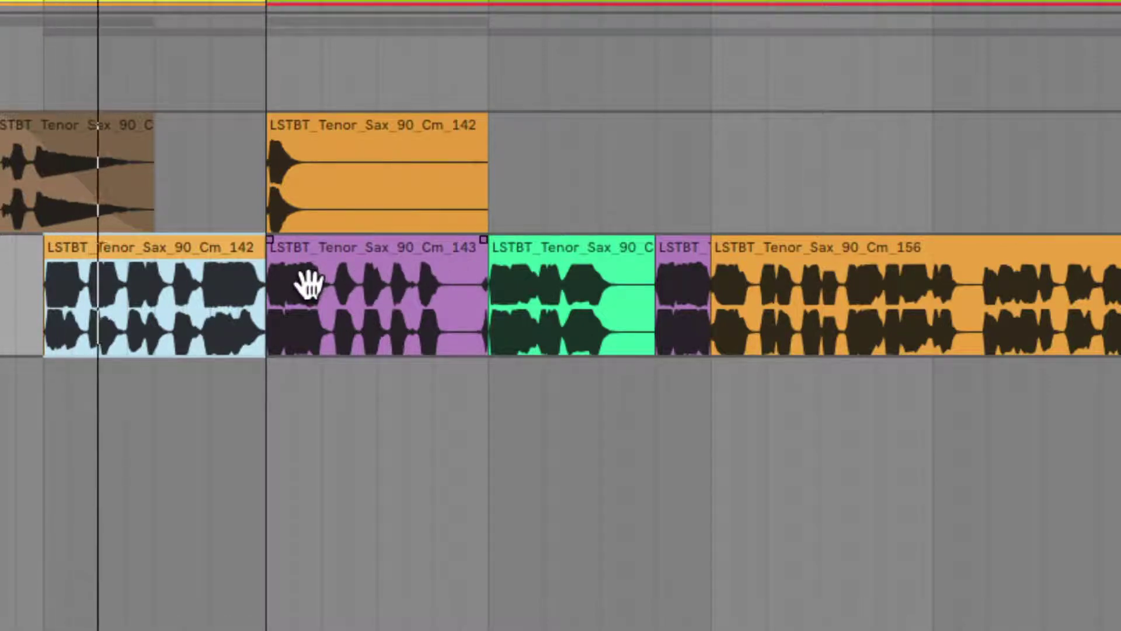
click(250, 286)
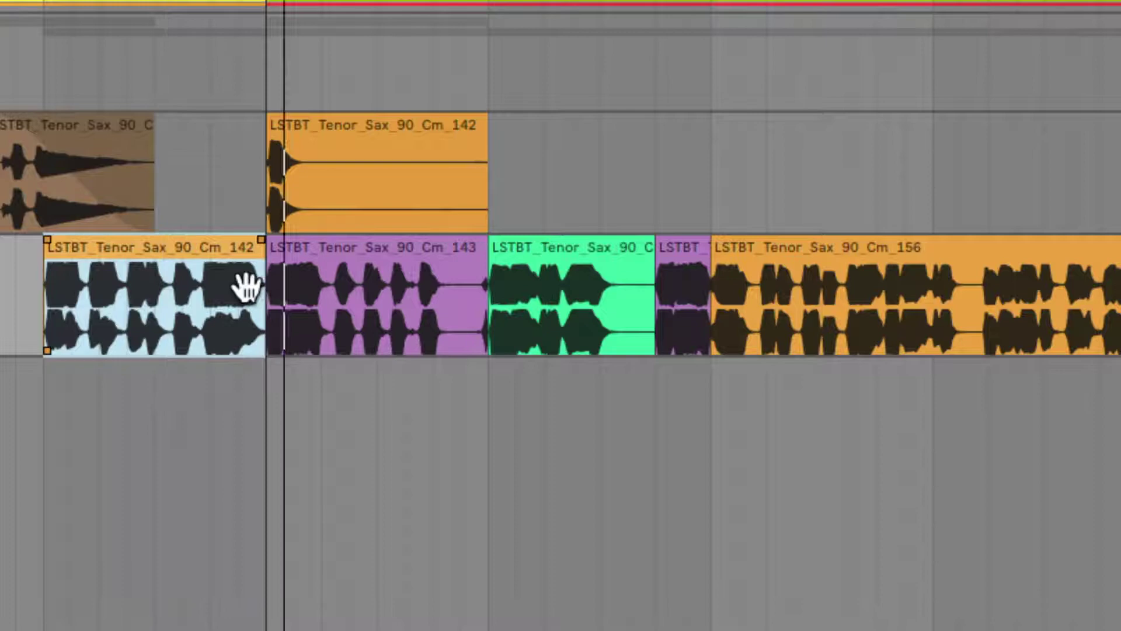
click(412, 283)
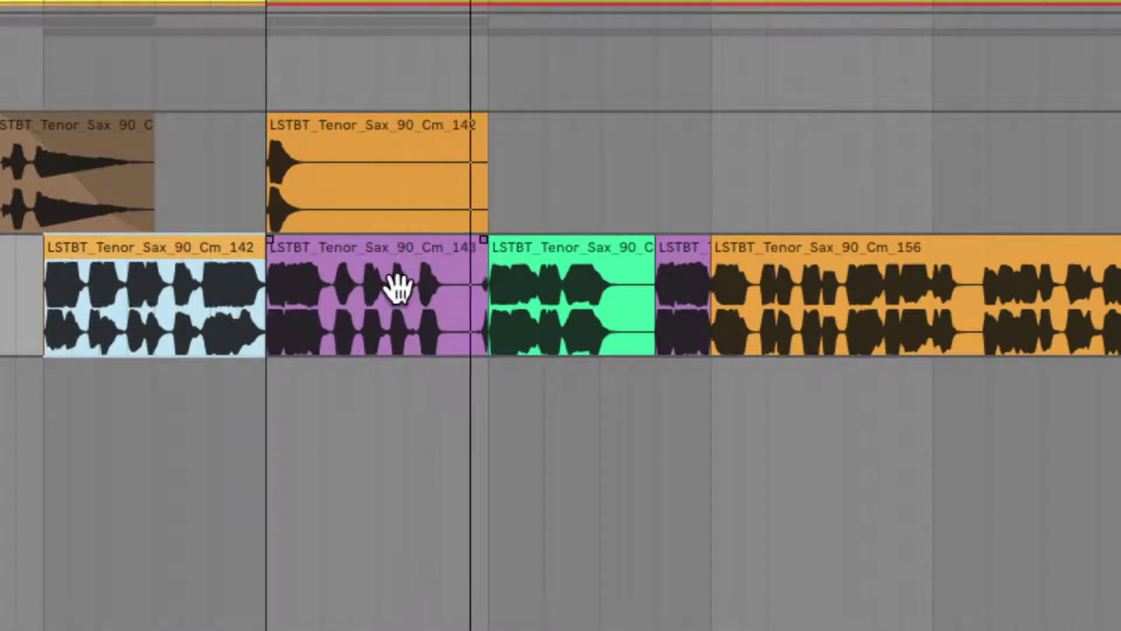
click(543, 284)
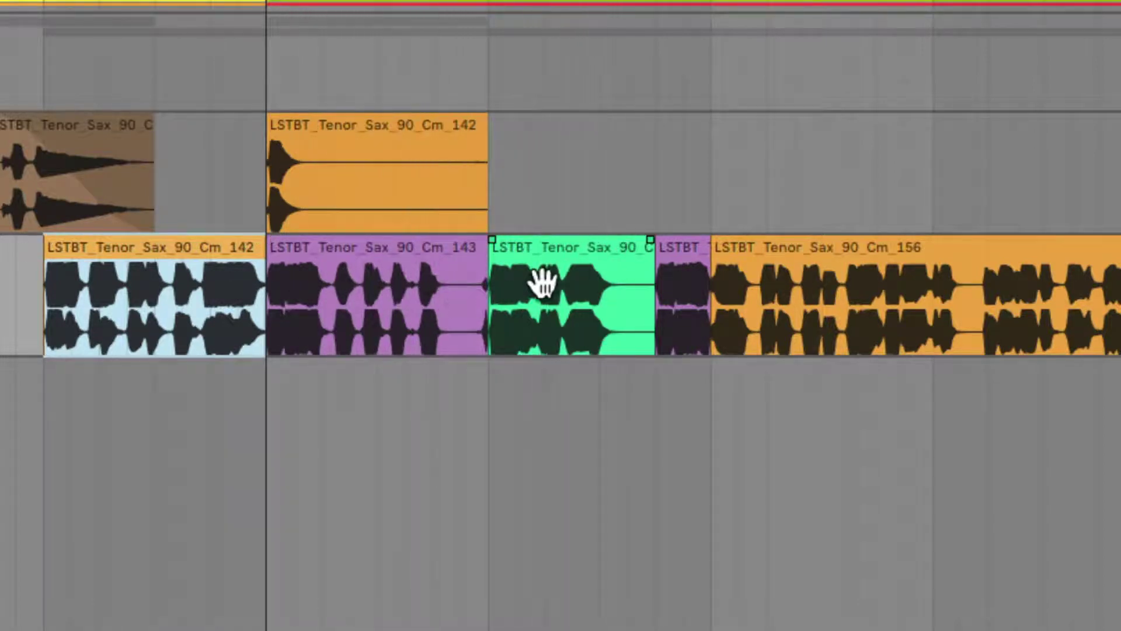
- Play the lower sax track from clip 143, then stop playback
scroll(566, 280, up, 2)
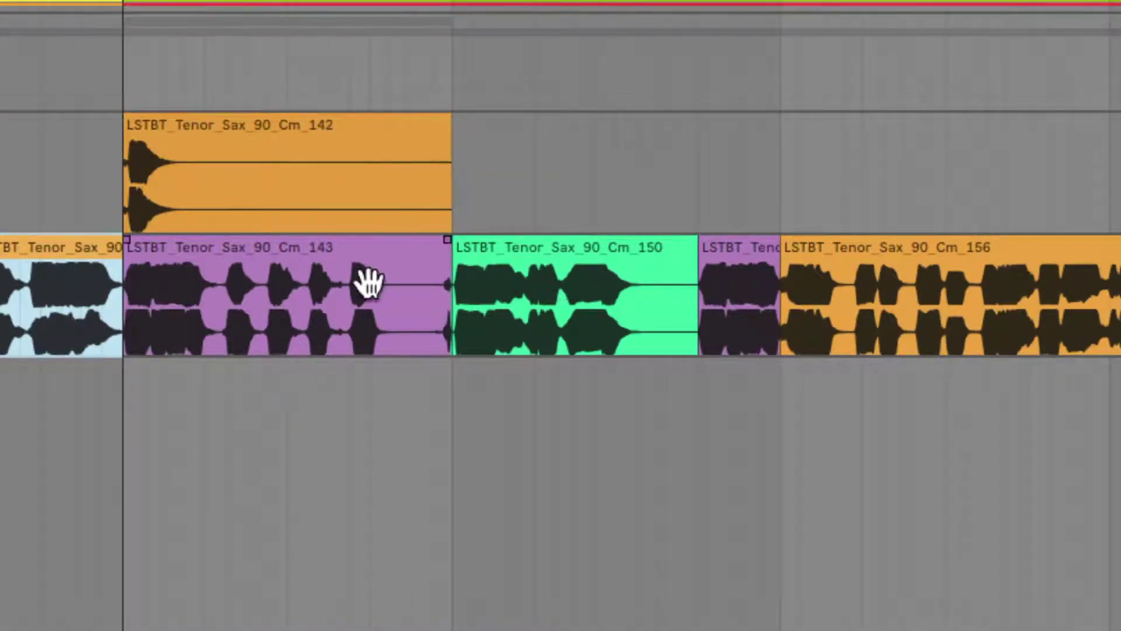
click(228, 275)
key(space)
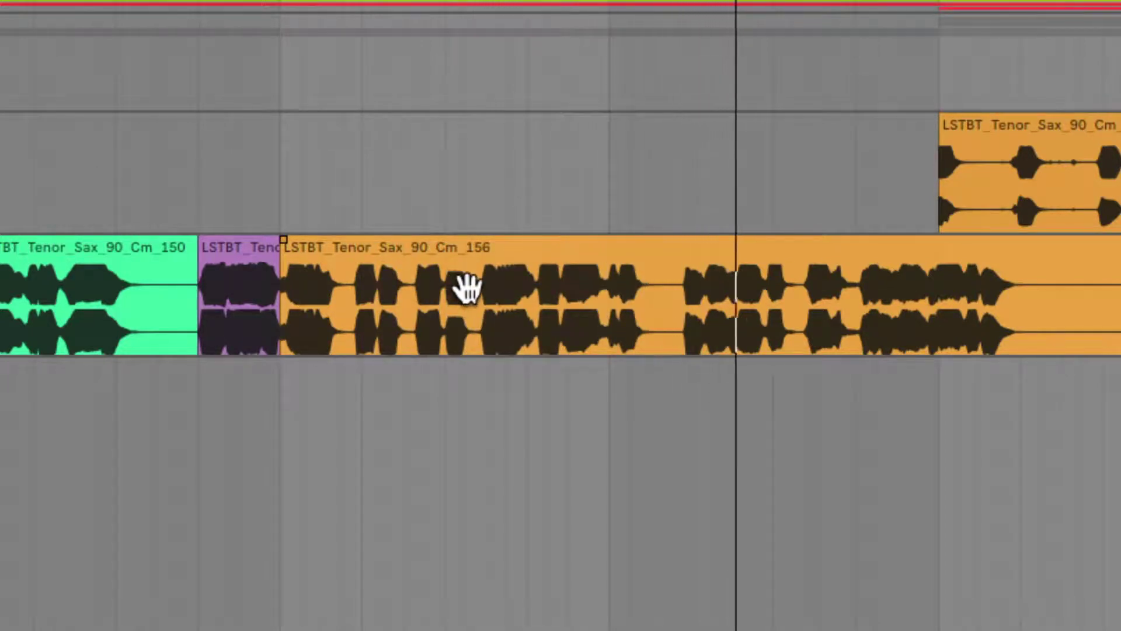
key(space)
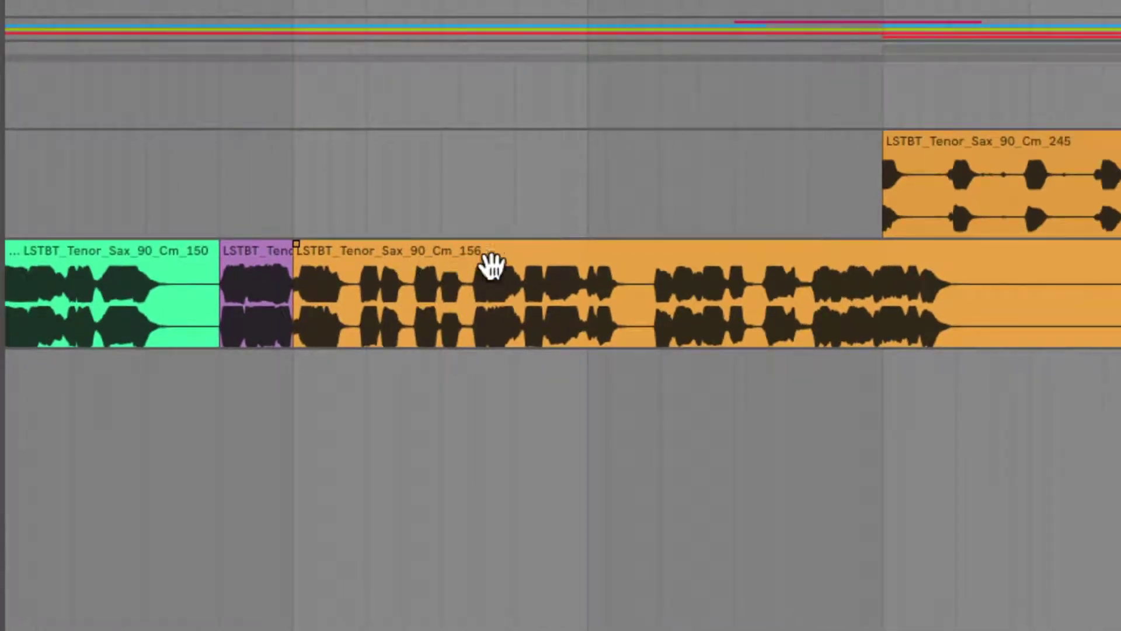
- Restart playback from the blue clip 153 near clip 245
scroll(492, 265, right, 10)
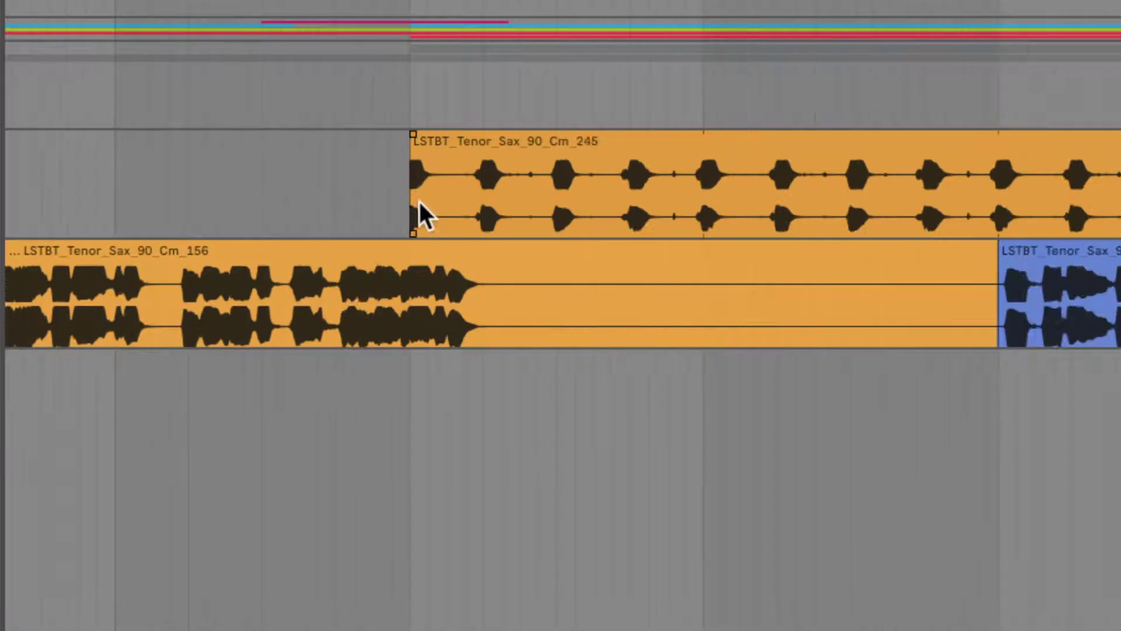
click(412, 199)
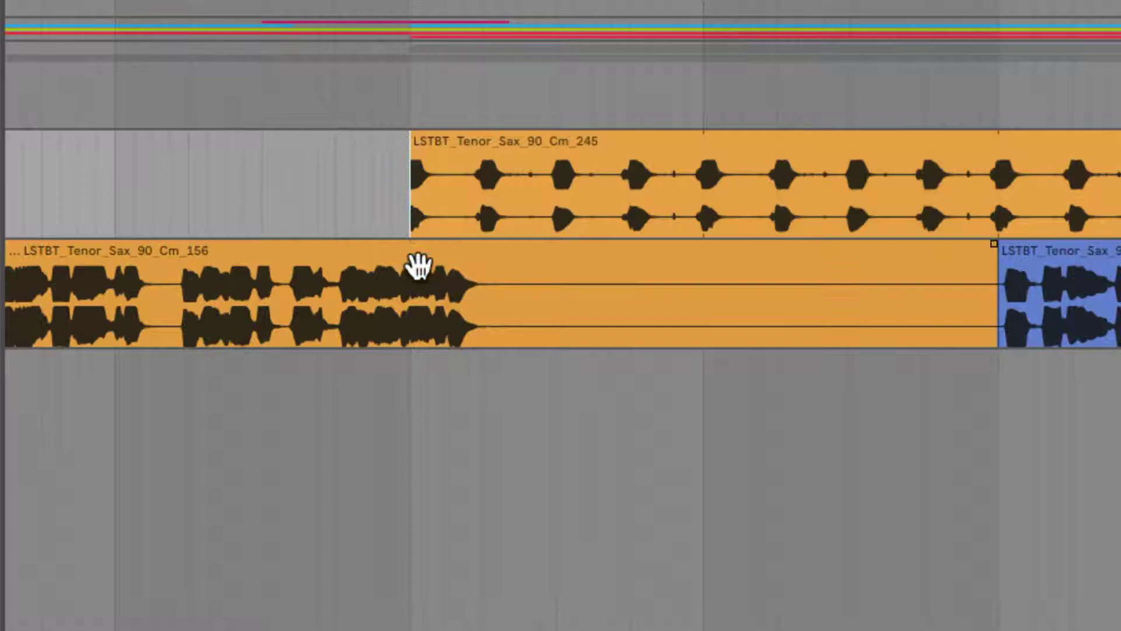
scroll(416, 287, right, 10)
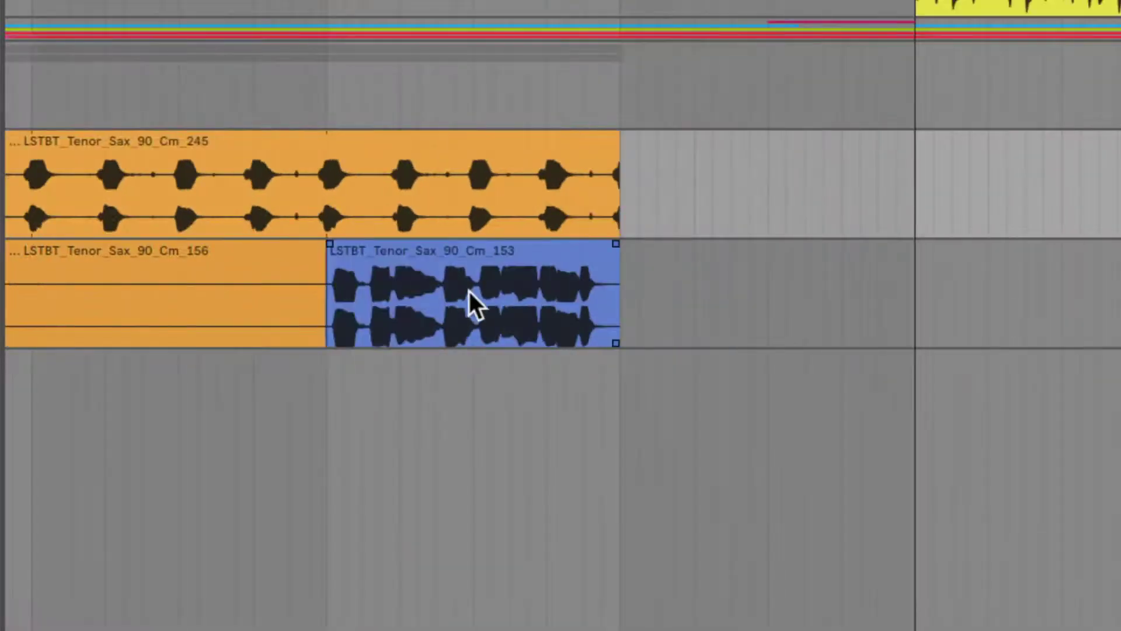
key(space)
scroll(308, 290, left, 5)
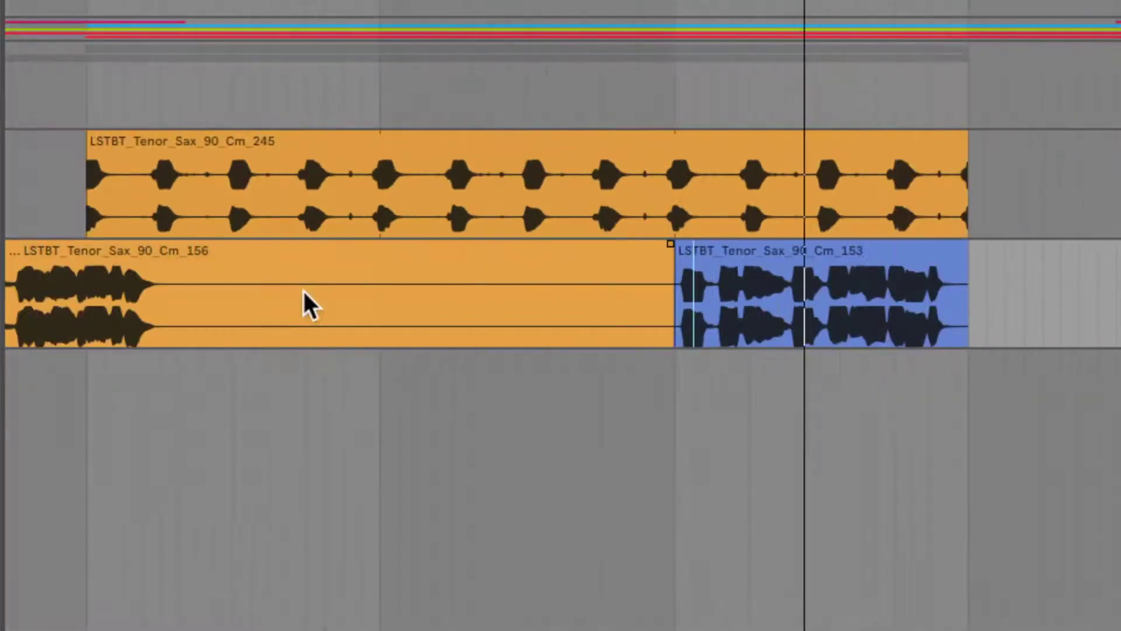
scroll(260, 283, left, 10)
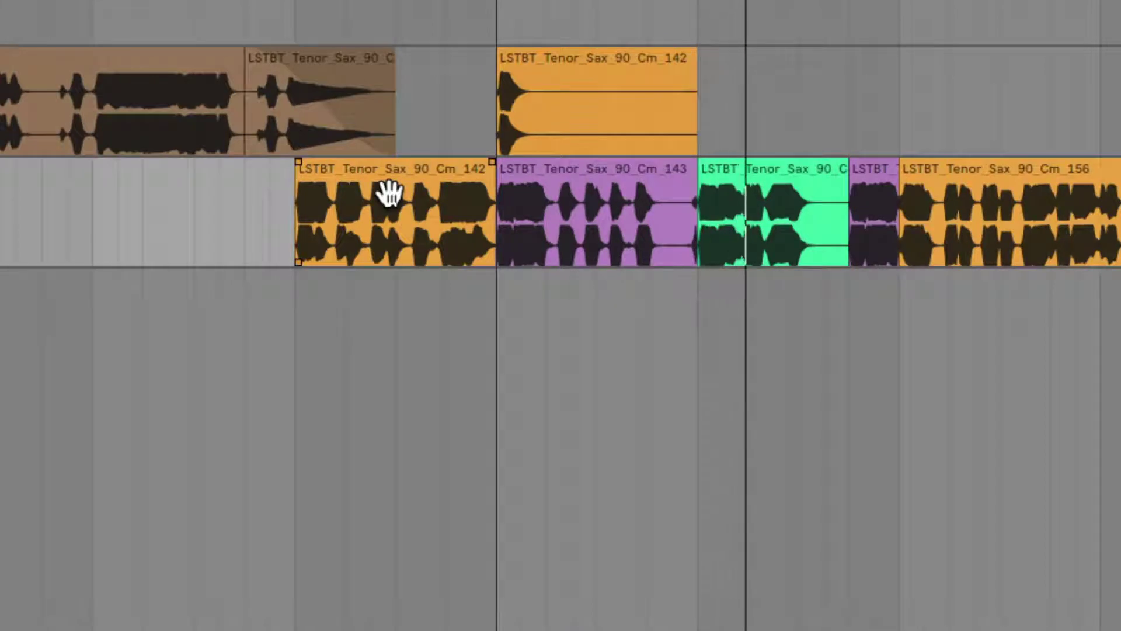
- Select the LSTBT_Tenor_Sax_90_Cm_156 clip during playback to hear it in context
click(389, 192)
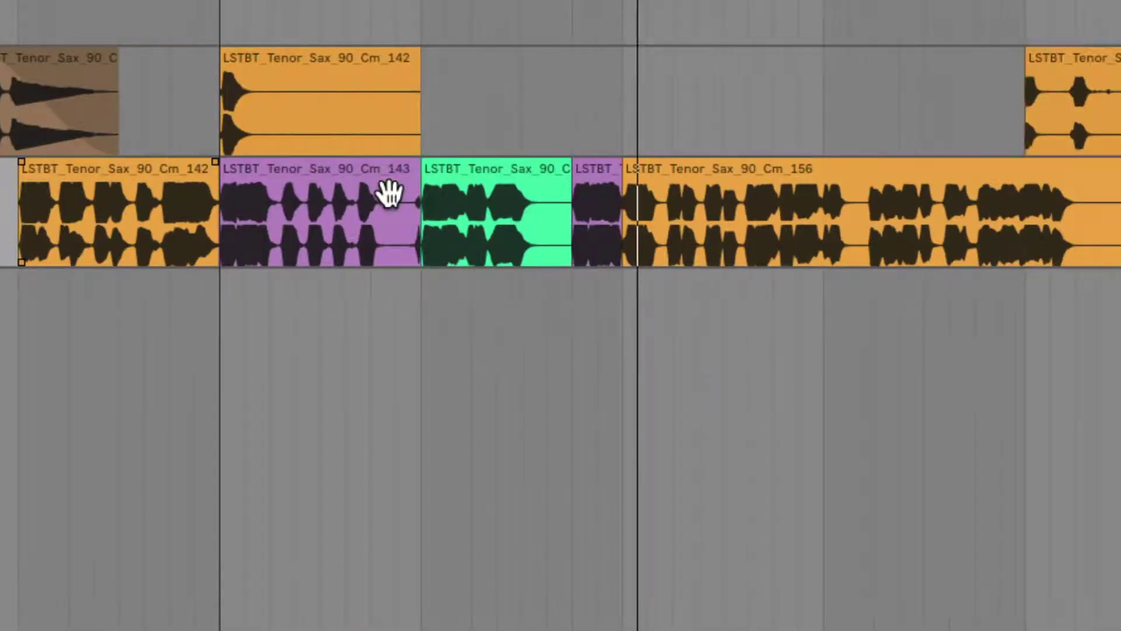
click(382, 193)
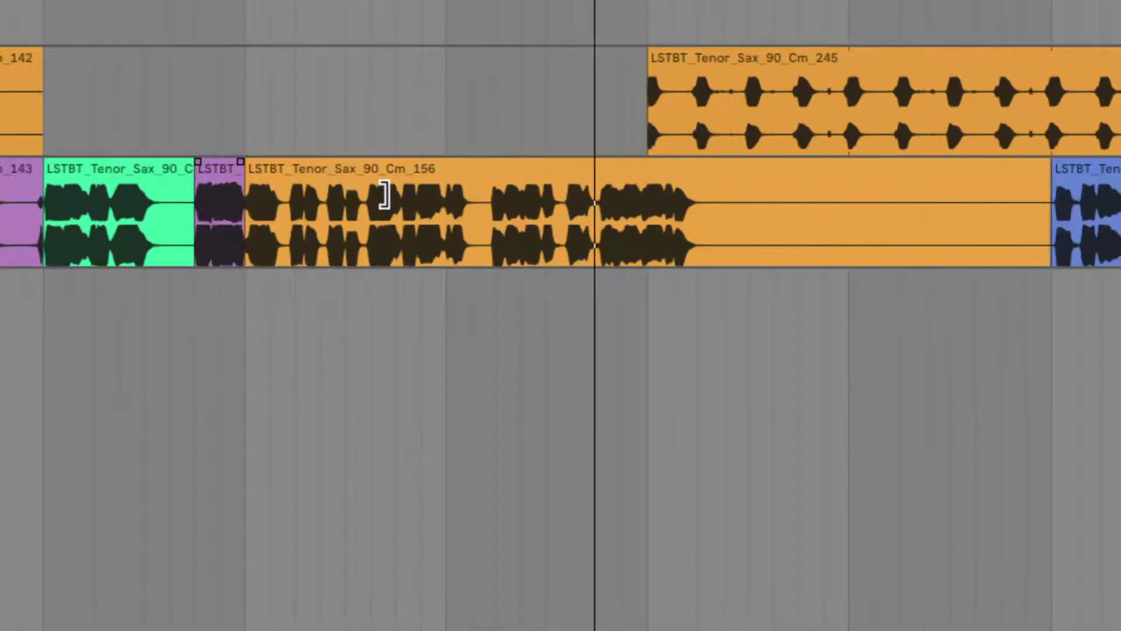
click(387, 193)
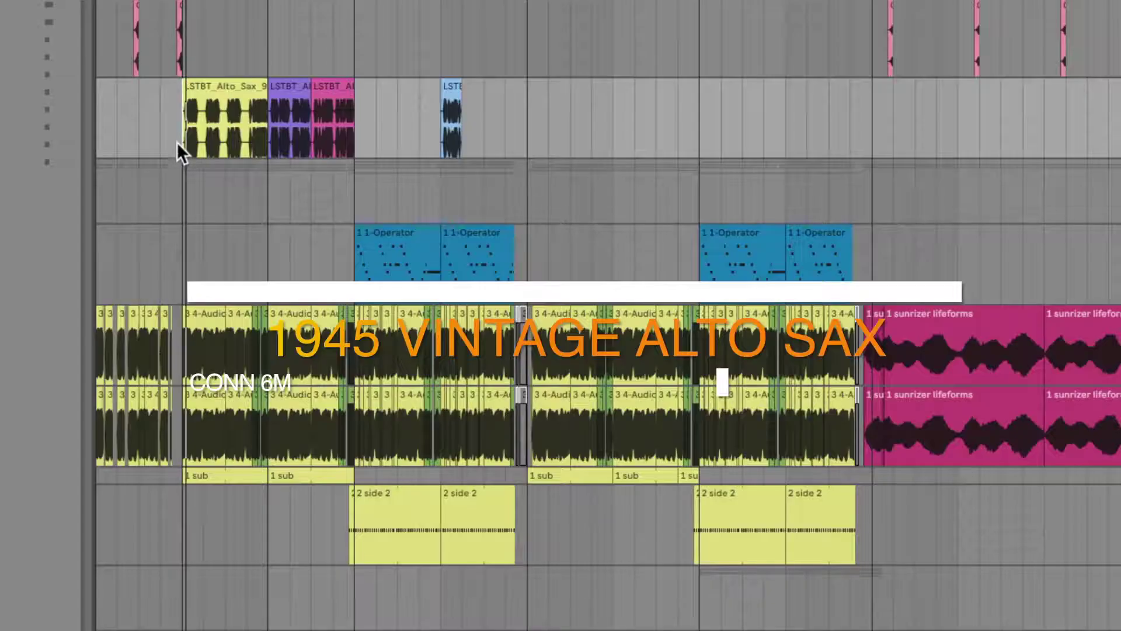
- During playback, audition the purple, pink, then yellow LSTBT alto sax clips, ending on yellow
scroll(178, 139, up, 3)
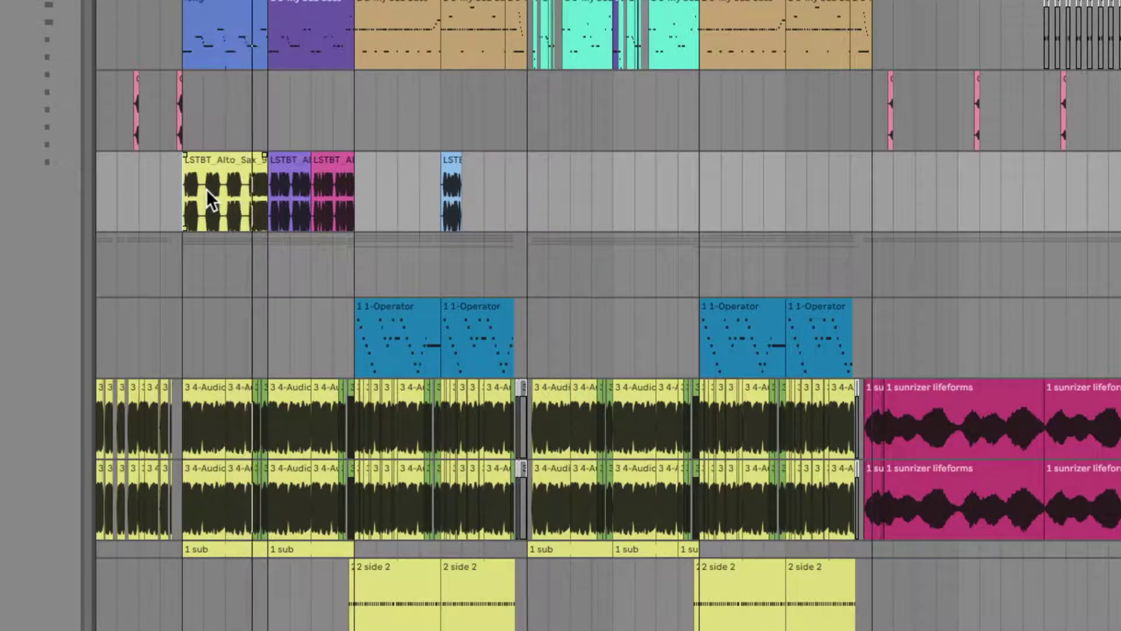
click(273, 183)
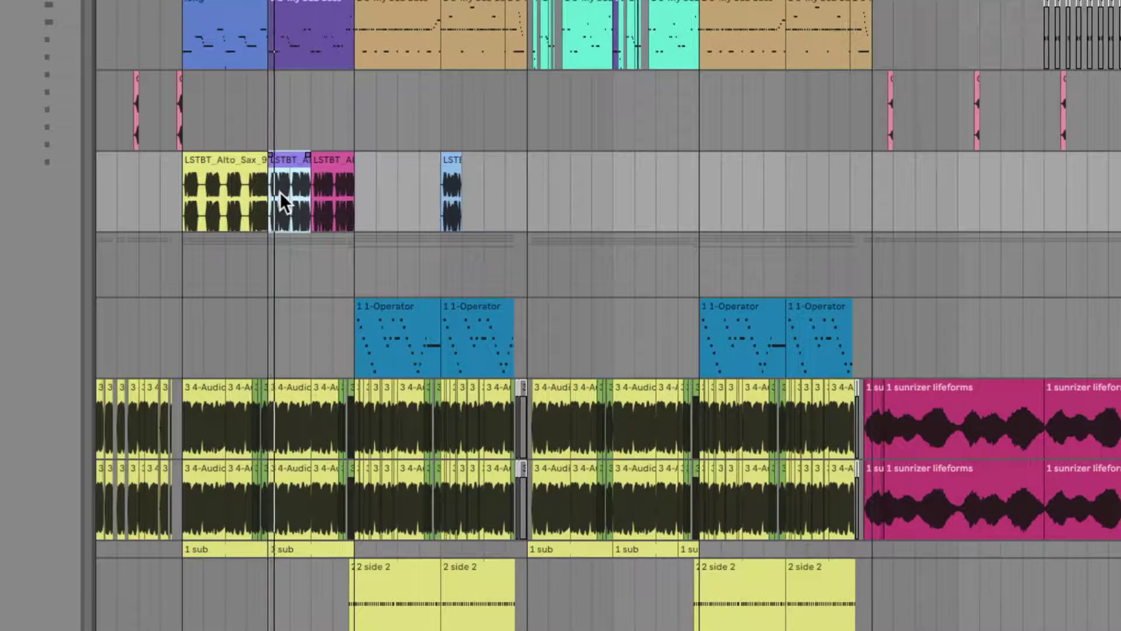
click(313, 188)
click(313, 193)
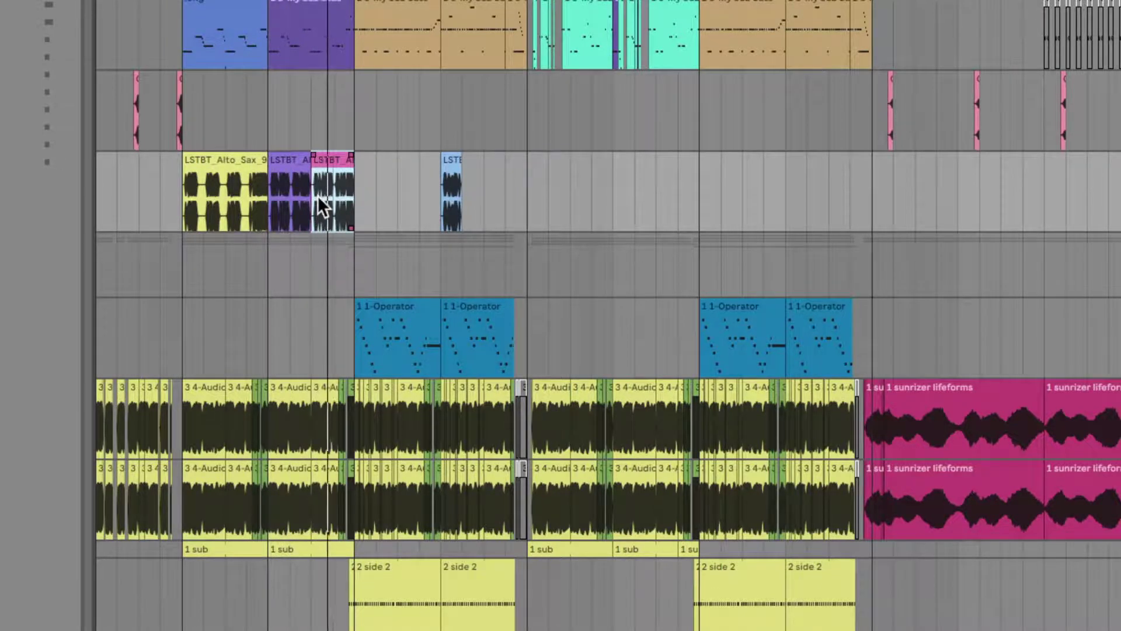
click(261, 191)
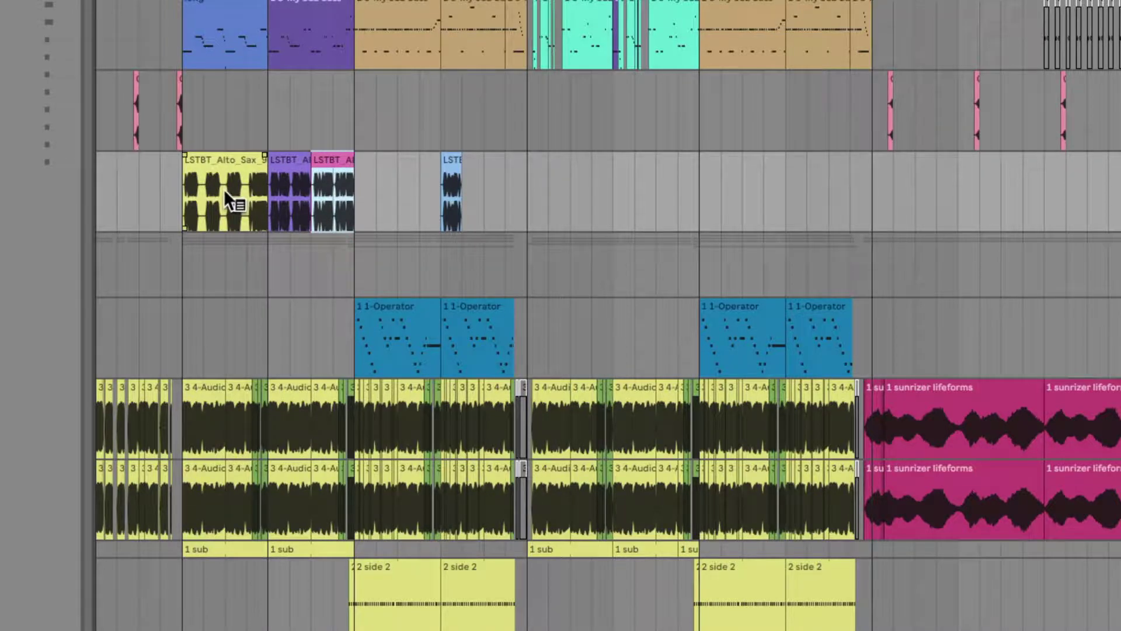
click(190, 191)
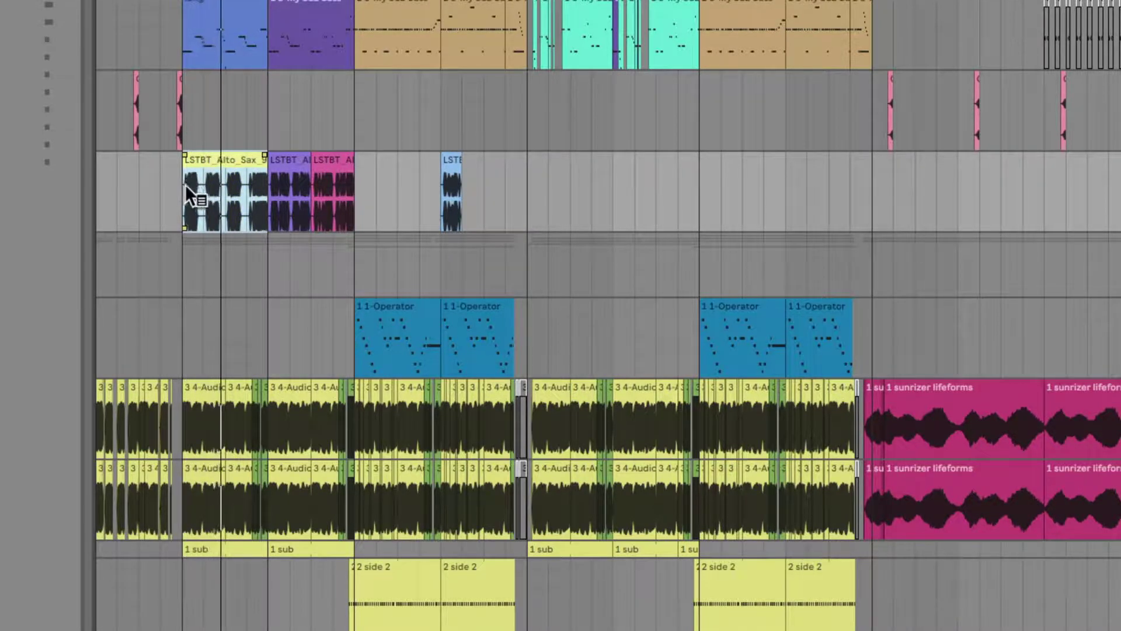
- Zoom in with + and scroll so alto sax clips 205, 206 and 207 fill the view
scroll(233, 173, up, 5)
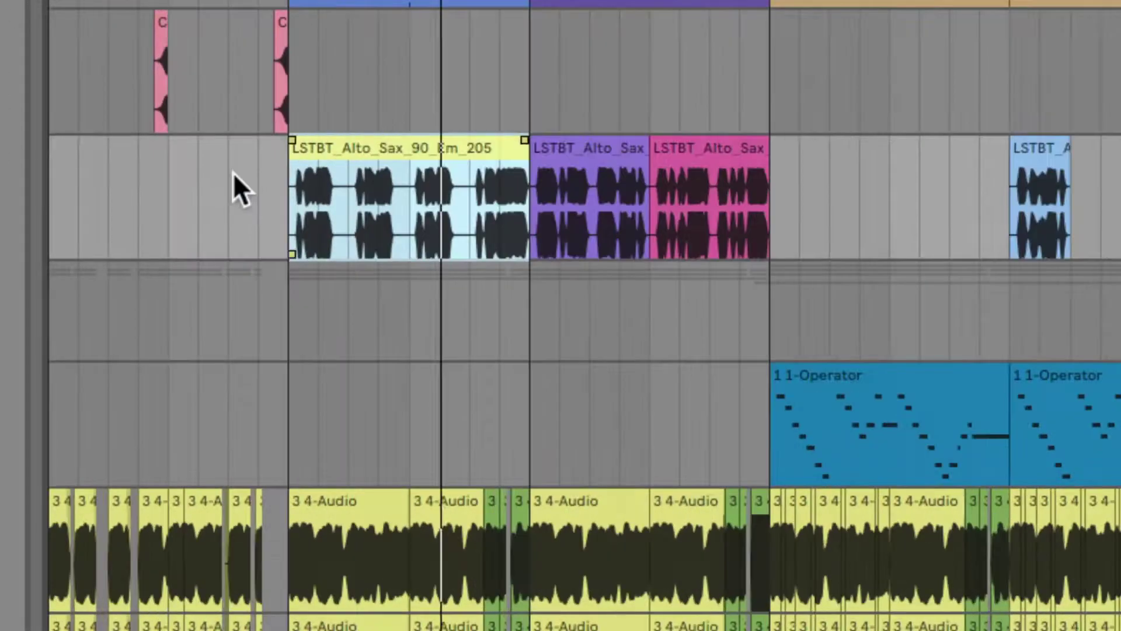
key(plus)
key(plus)
key(plus)
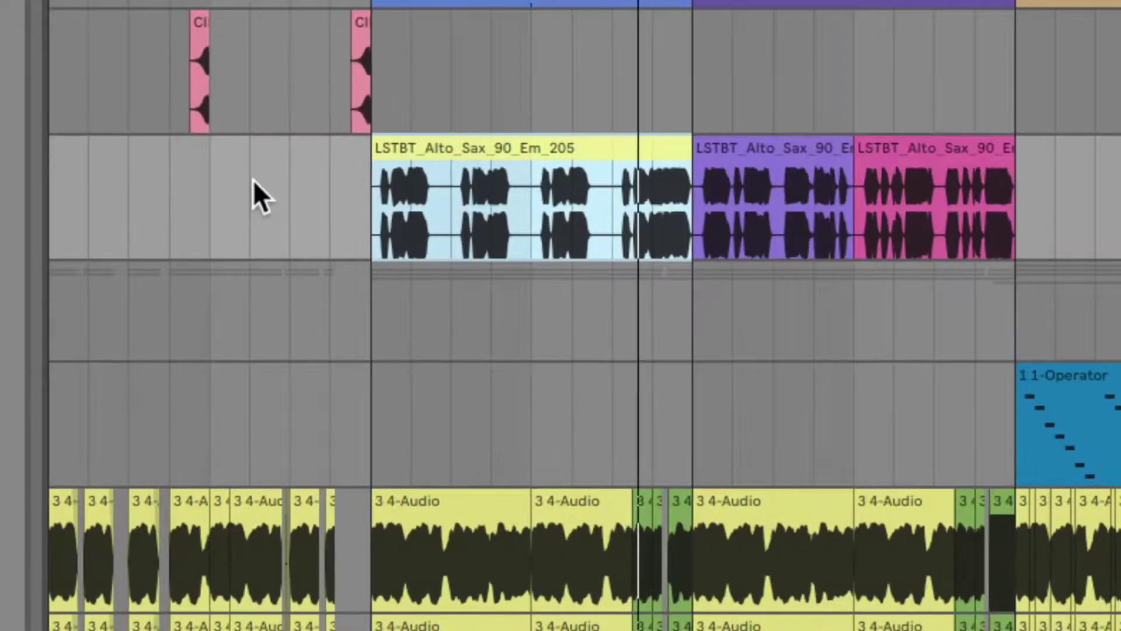
scroll(253, 180, right, 5)
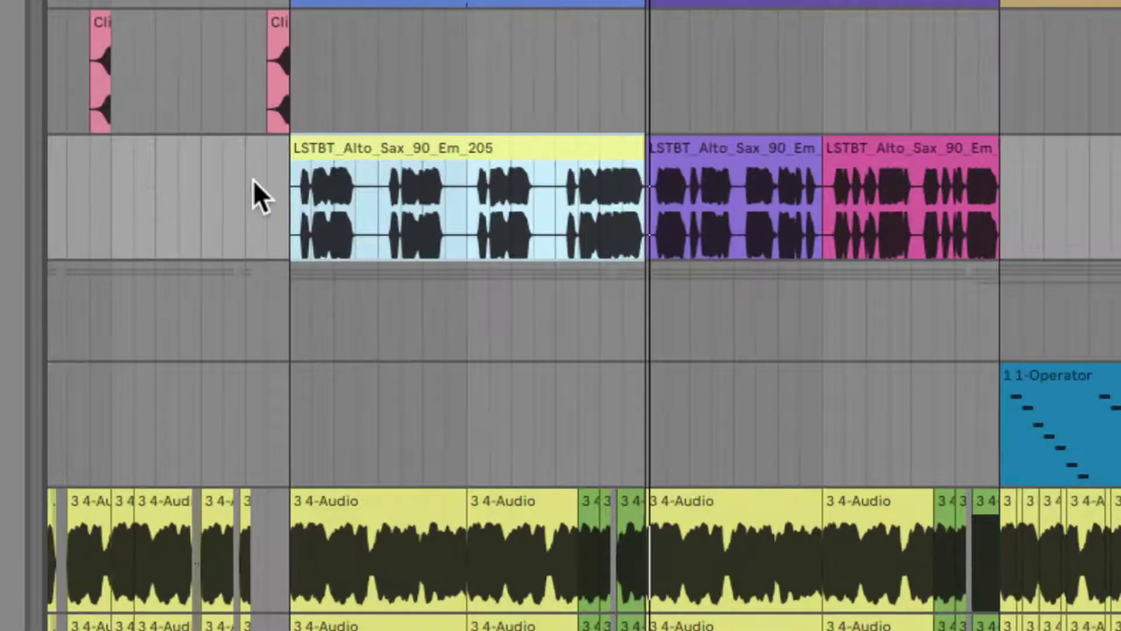
scroll(253, 180, up, 3)
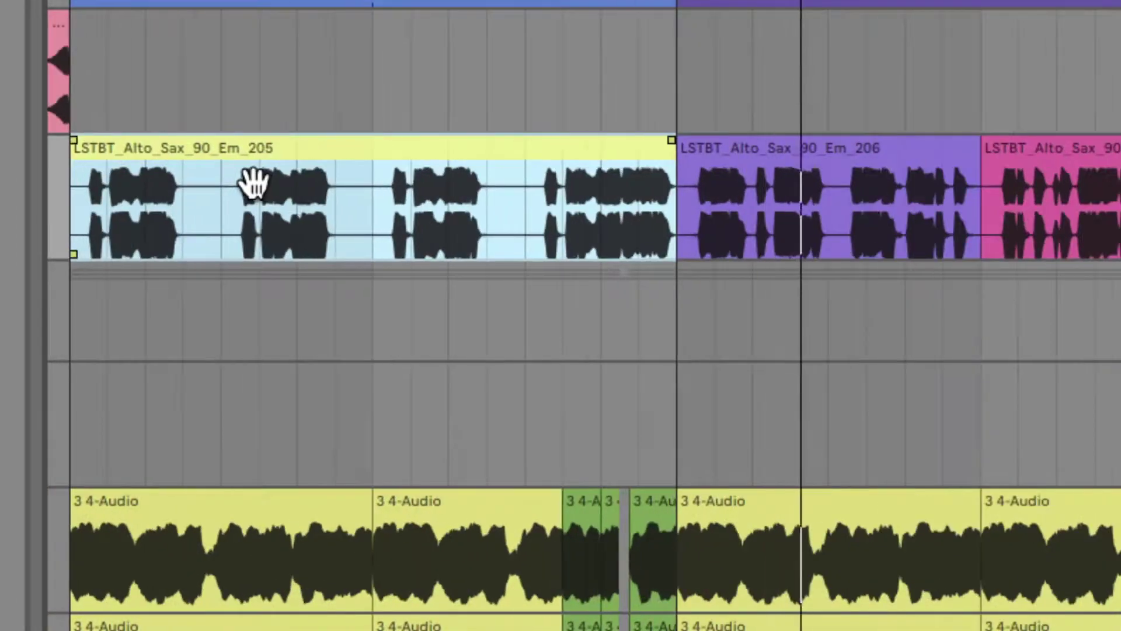
scroll(244, 184, right, 2)
scroll(245, 184, right, 4)
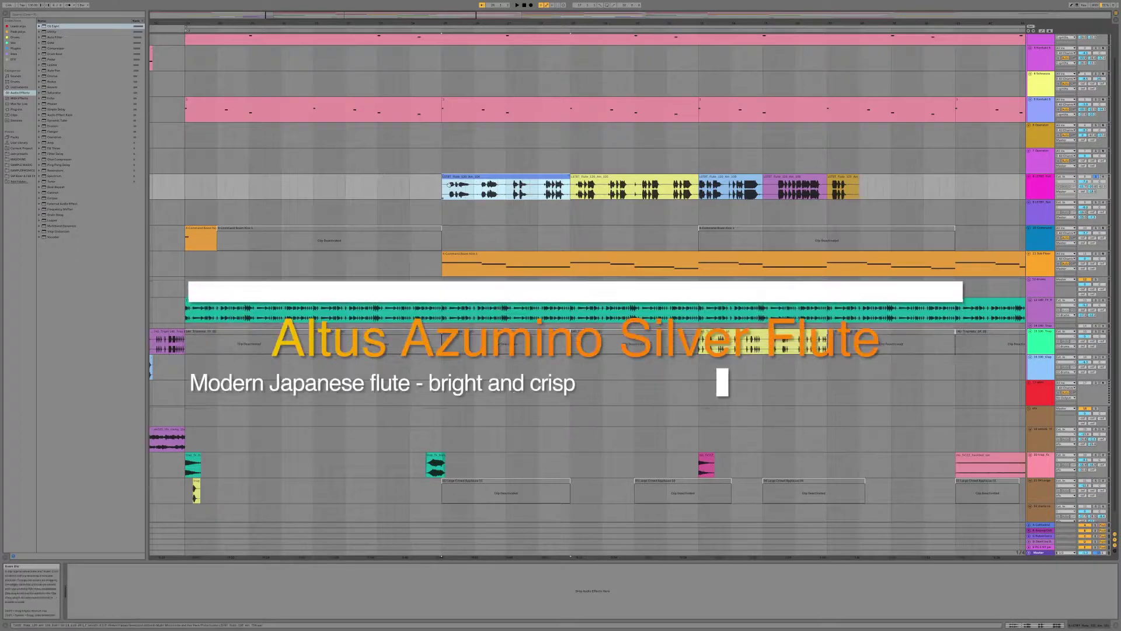
- Start playing the arrangement through the LSTBT_flute_120_Am flute loop section
key(space)
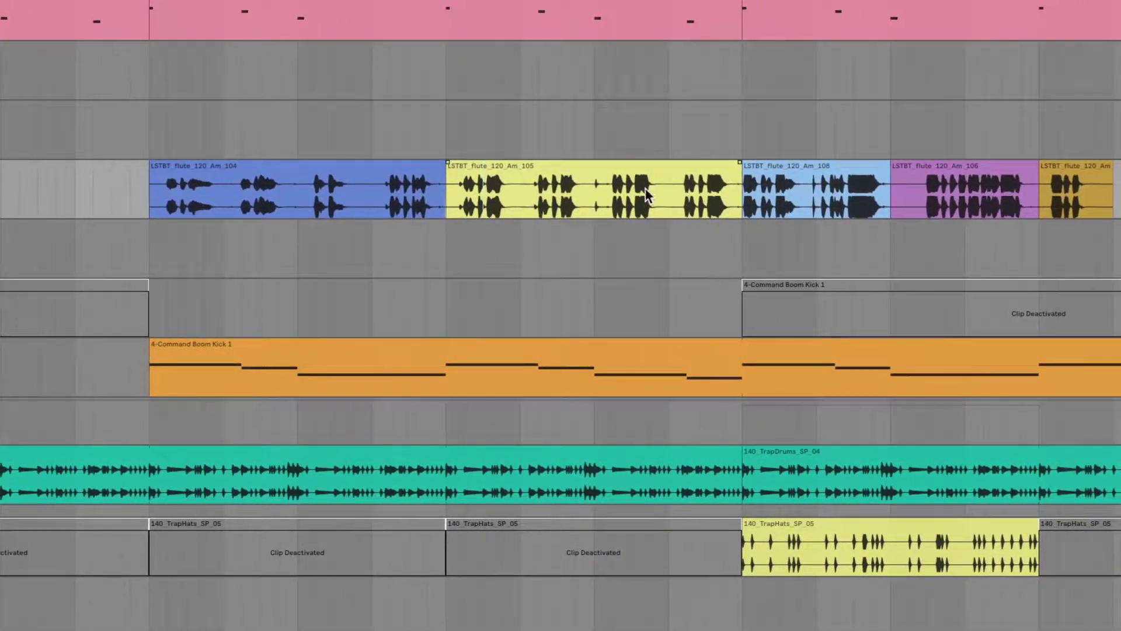
- During playback, select flute clips LSTBT_flute_120_Am_108, _106 and _104 in turn
click(756, 194)
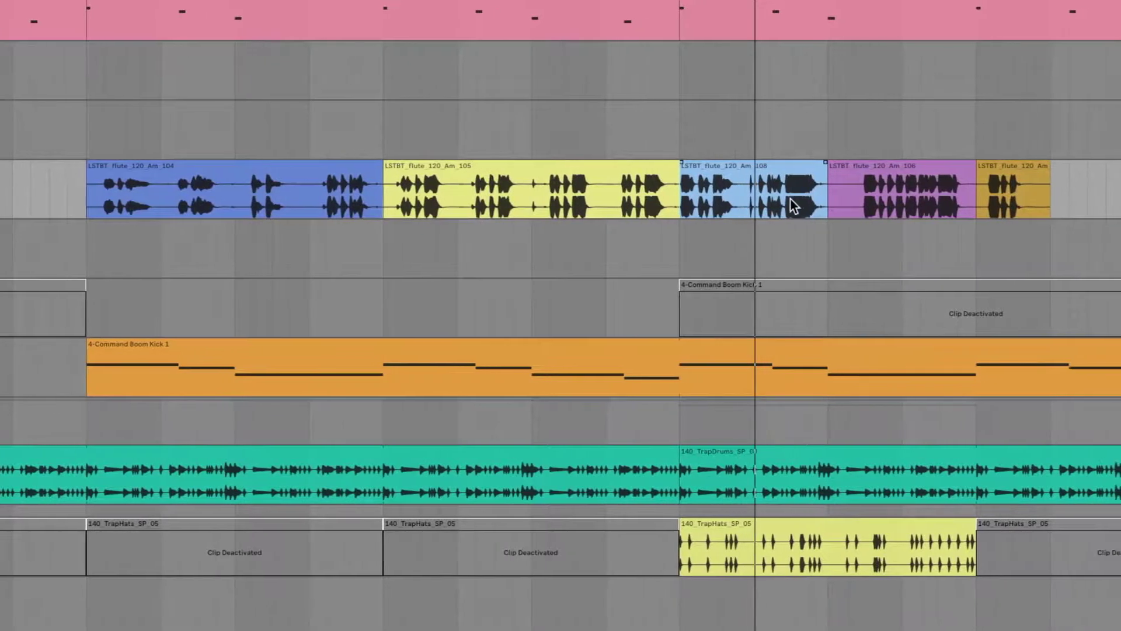
click(783, 201)
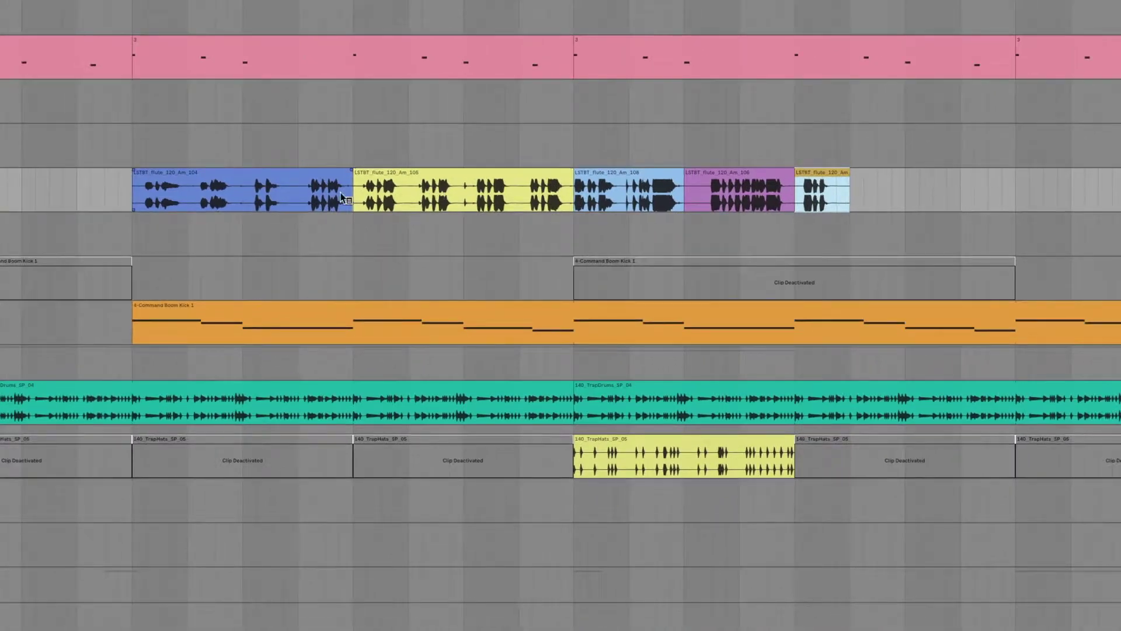
click(134, 193)
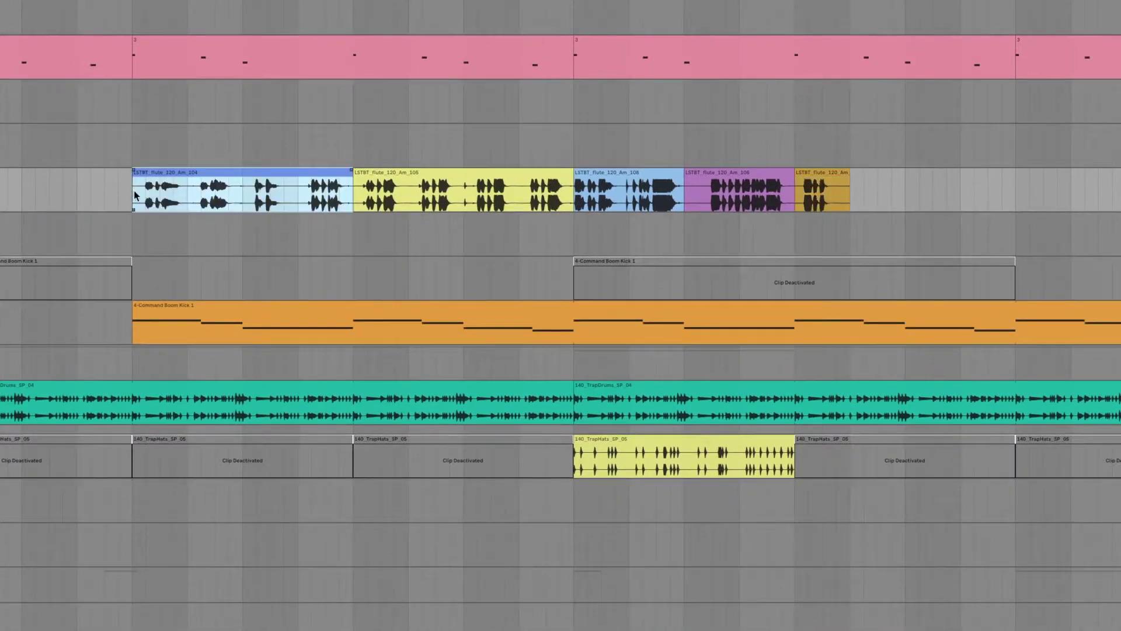